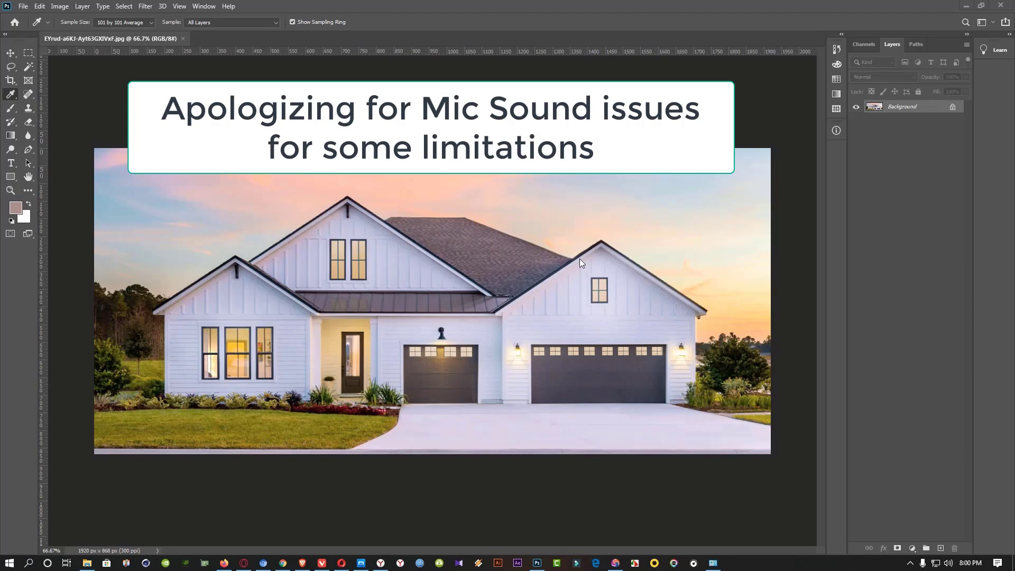
# - Show the Eyedropper flyout listing the colour-sampling and measuring tools over the house photo
pyautogui.rightClick(11, 94)
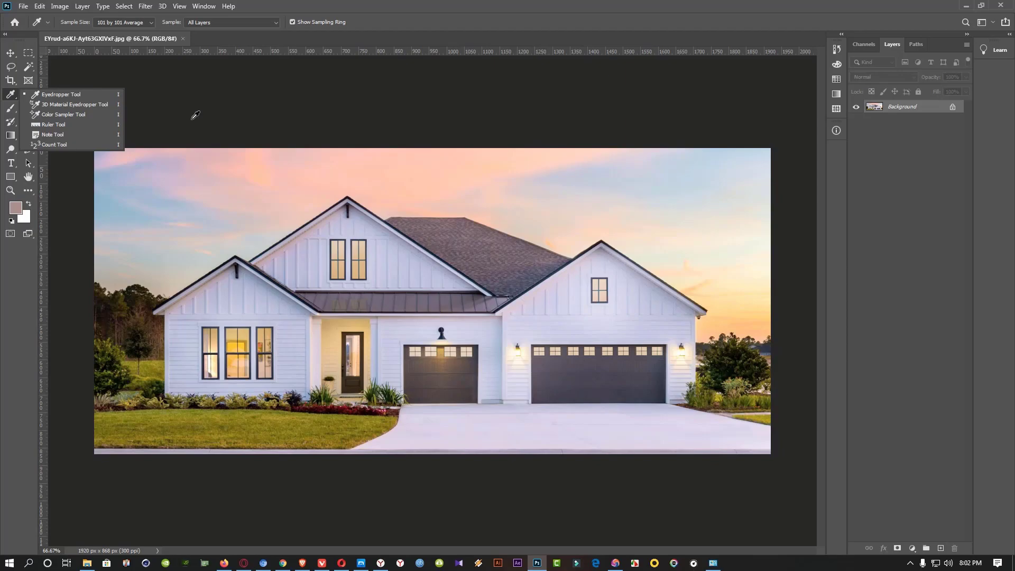
# - Toggle Caps Lock while the Eyedropper tool is active
pyautogui.press('capslock')
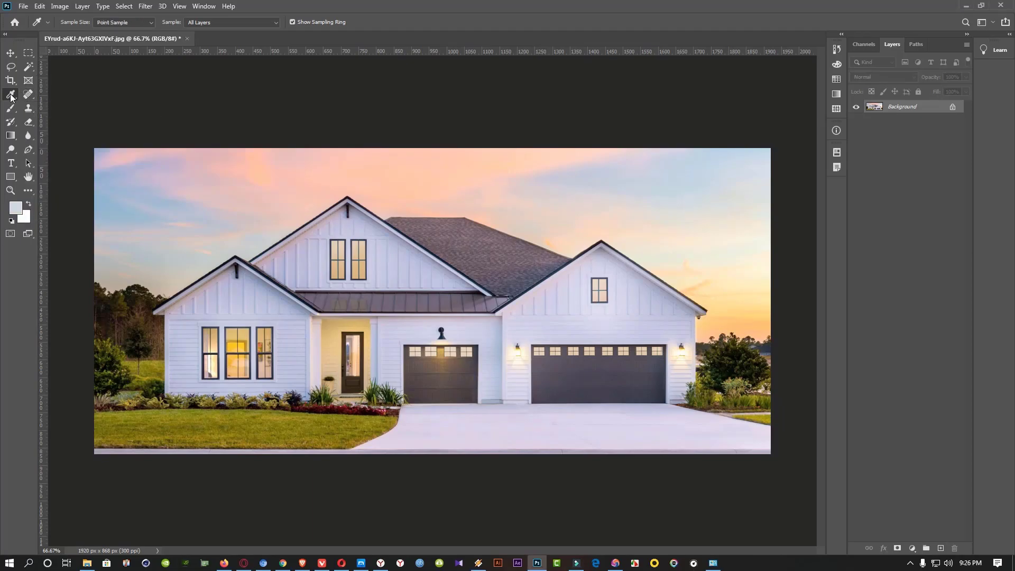
# - Sample the sky with the Eyedropper, with the sampling ring on, to make the foreground light blue
pyautogui.rightClick(20, 97)
pyautogui.click(34, 94)
pyautogui.moveTo(116, 209); pyautogui.dragTo(128, 207)
pyautogui.click(293, 22)
pyautogui.moveTo(122, 212); pyautogui.dragTo(127, 209)
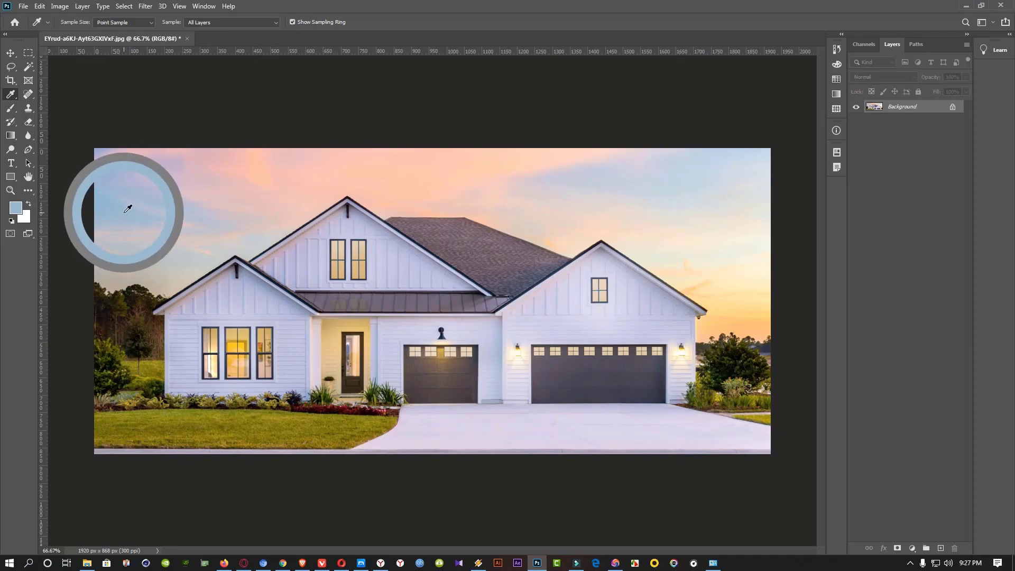
pyautogui.moveTo(127, 208); pyautogui.dragTo(212, 198)
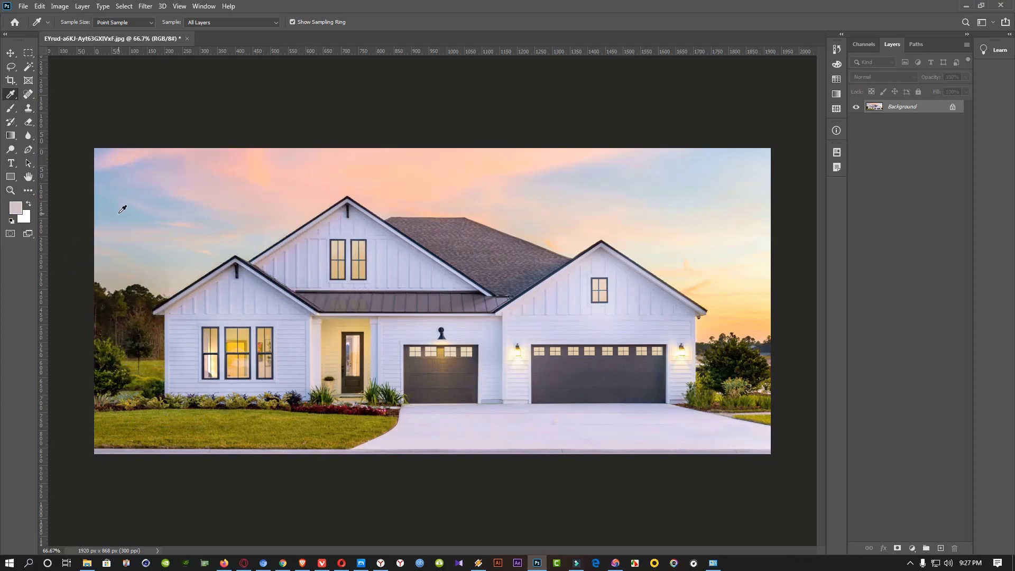
pyautogui.moveTo(127, 206); pyautogui.dragTo(127, 206)
# - Create a 2000 × 2000 px document and draw a light blue rectangle near its top-left
pyautogui.hotkey('ctrl', 'n')
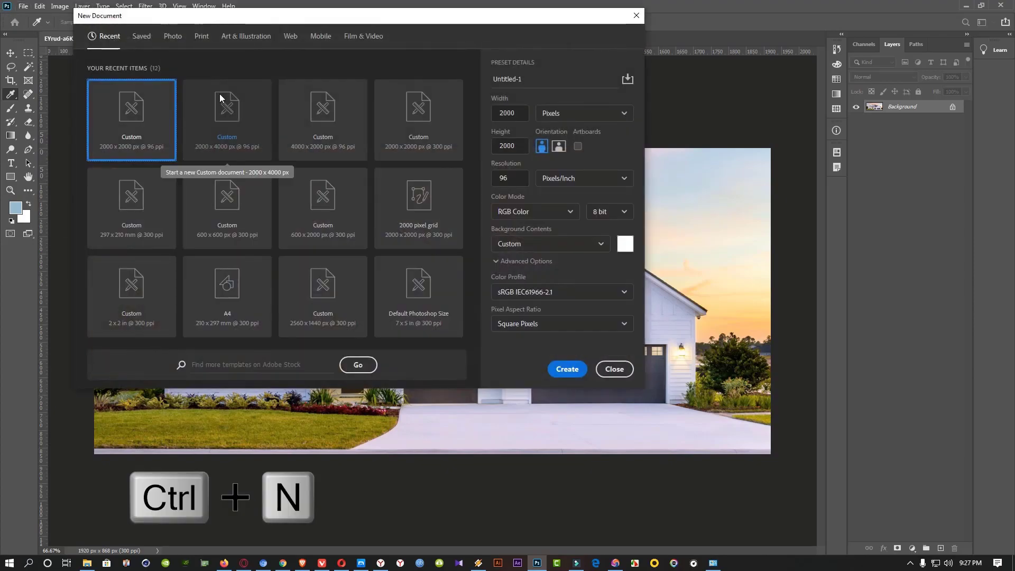
pyautogui.press('Return')
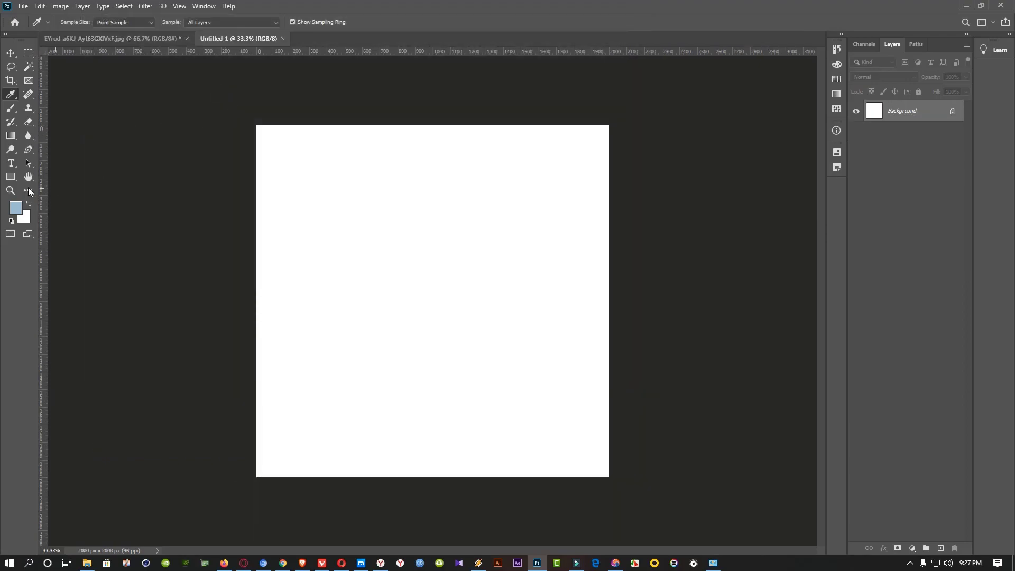
pyautogui.click(11, 175)
pyautogui.click(53, 177)
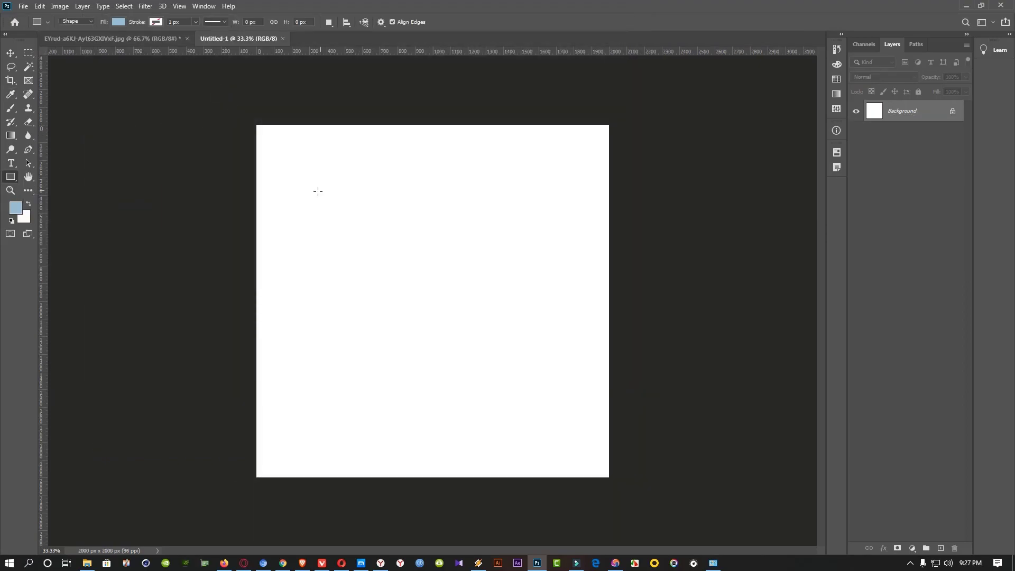
pyautogui.moveTo(296, 181); pyautogui.dragTo(417, 249)
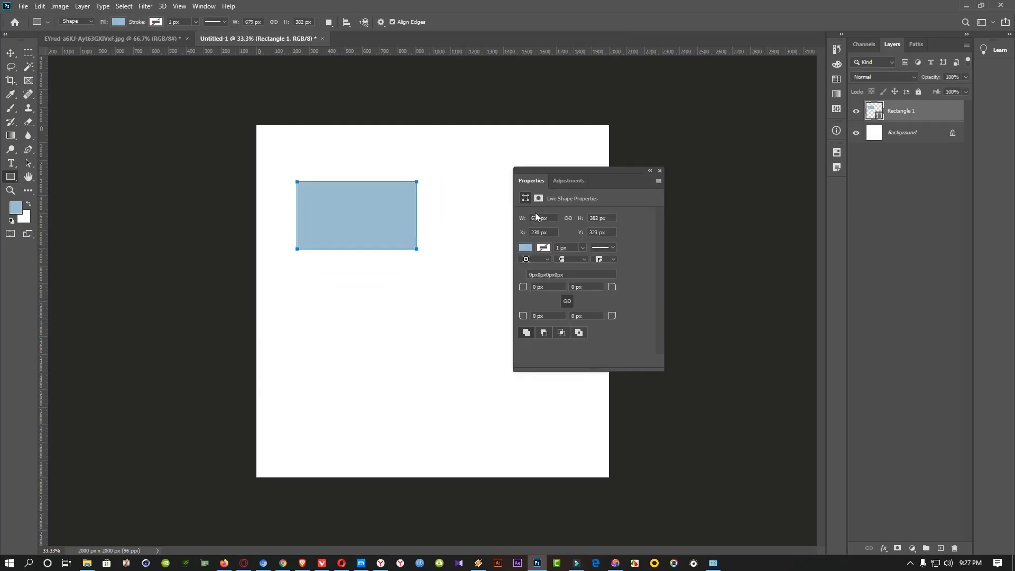
pyautogui.click(659, 170)
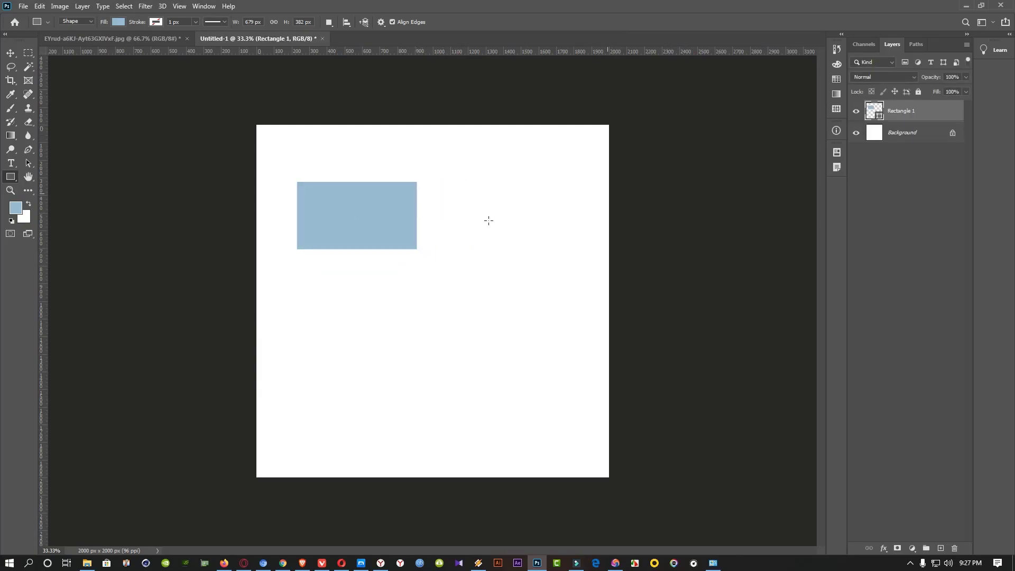
# - Switch between the new document and the house photo, ending on the photo
pyautogui.click(114, 38)
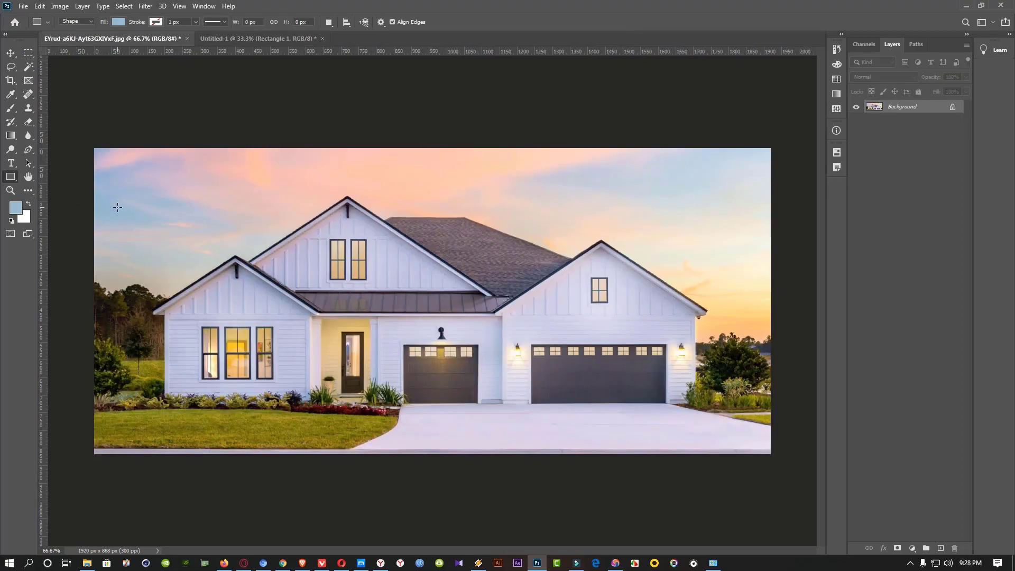
pyautogui.click(235, 37)
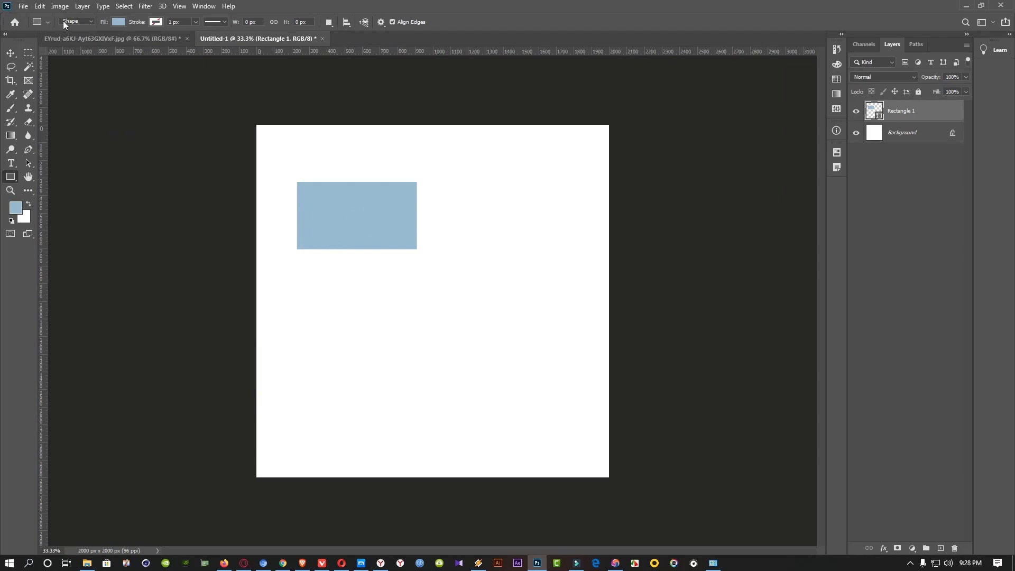
pyautogui.click(79, 40)
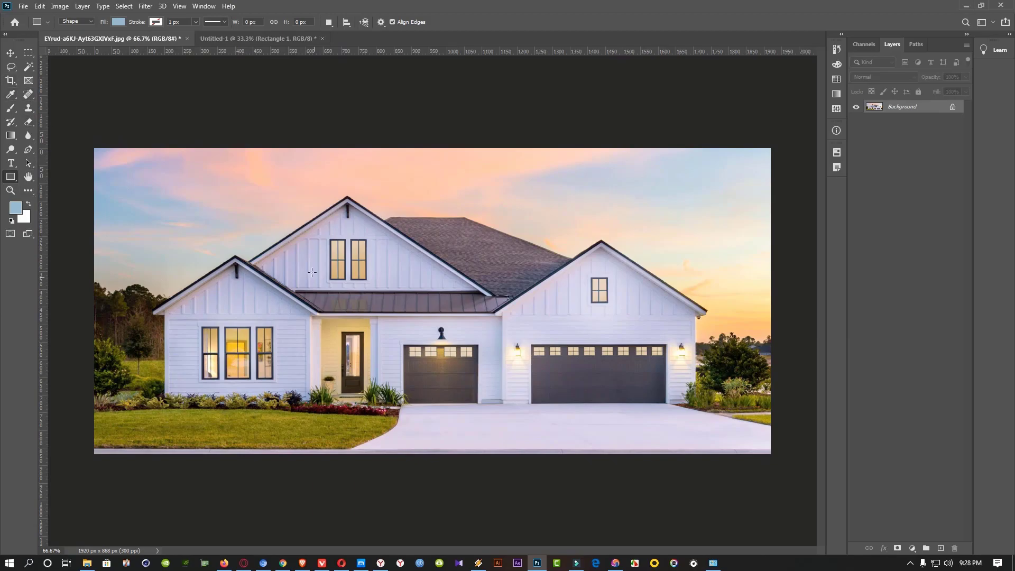
# - Sample the beige wall and fill a new-layer selection below the blue rectangle with that peach colour
pyautogui.click(10, 94)
pyautogui.click(71, 101)
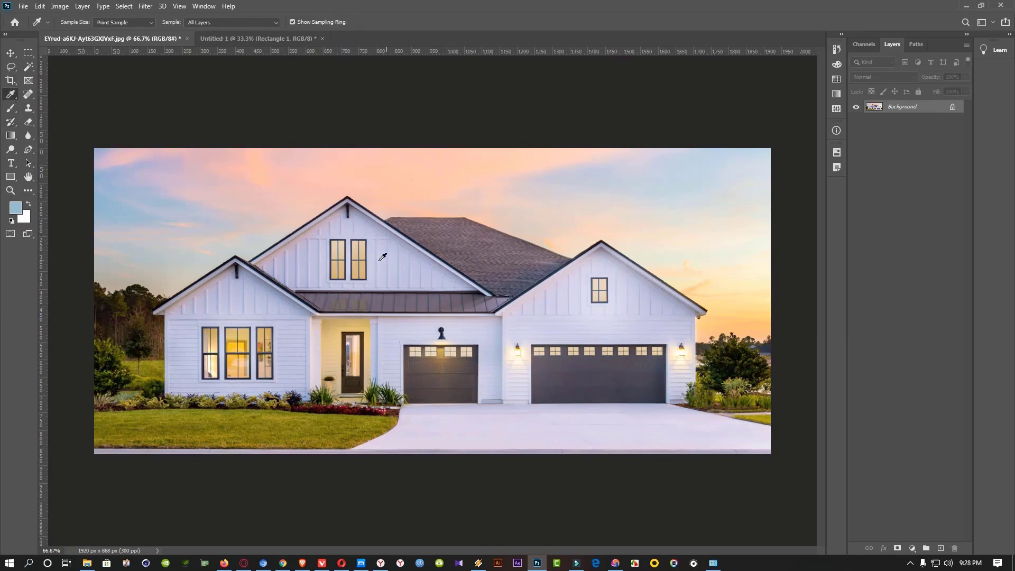
pyautogui.click(343, 253)
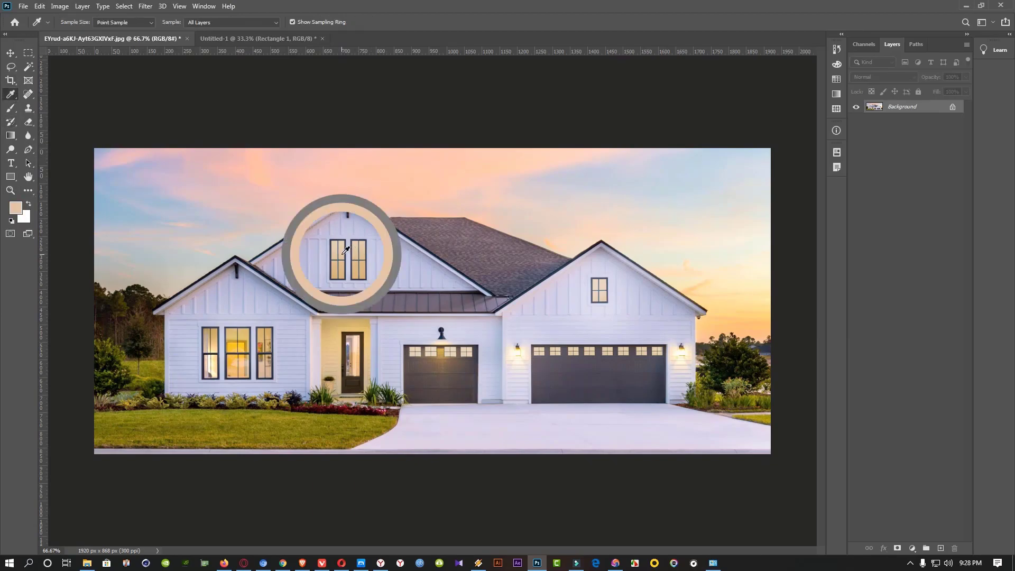
pyautogui.click(277, 38)
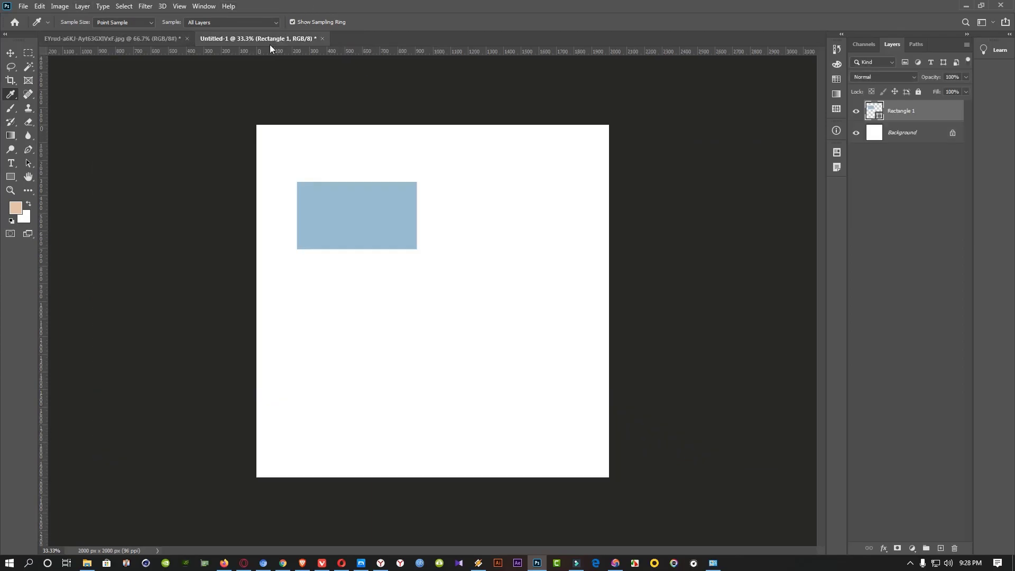
pyautogui.press('m')
pyautogui.moveTo(346, 292); pyautogui.dragTo(491, 368)
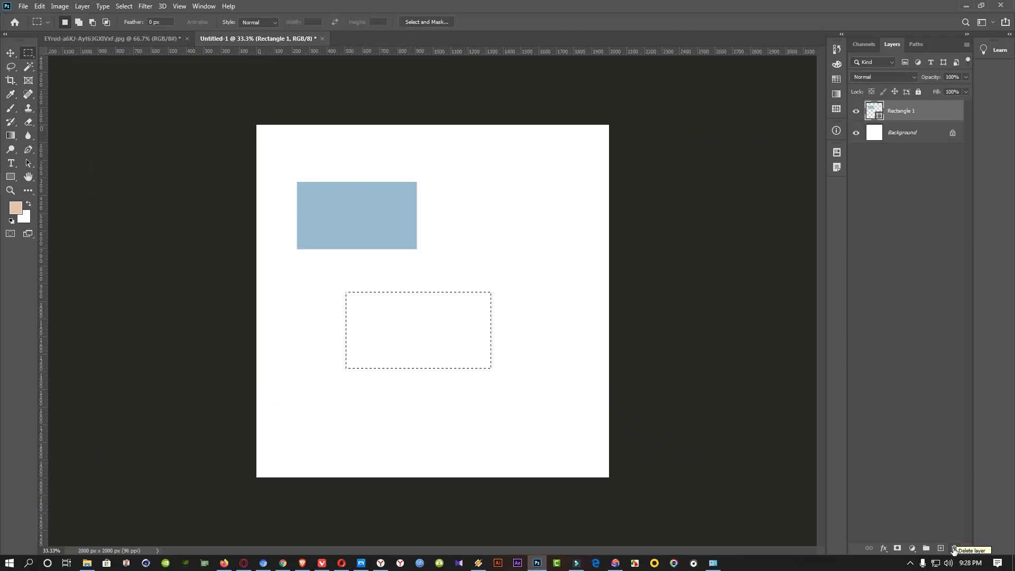
pyautogui.click(940, 549)
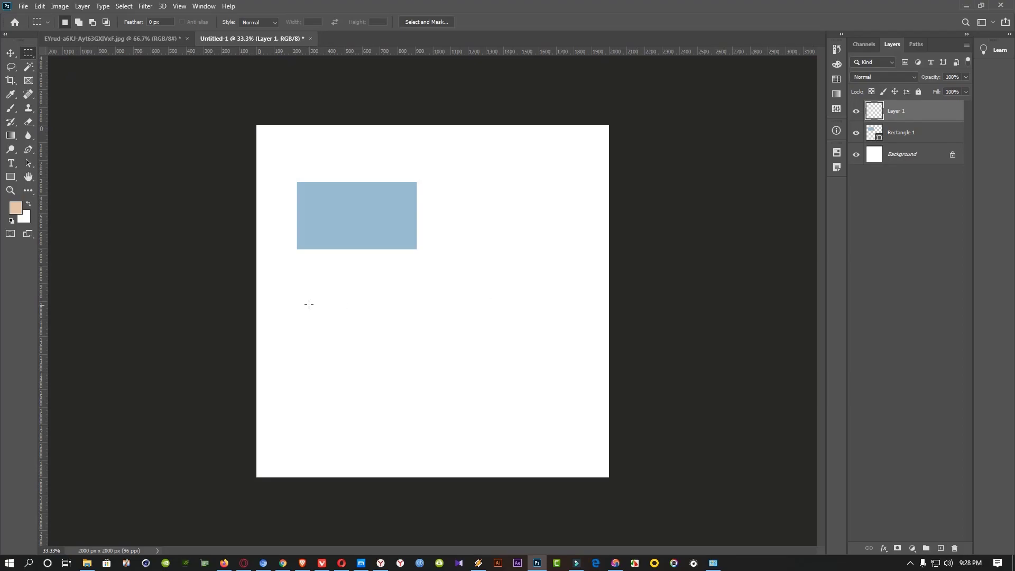
pyautogui.moveTo(307, 291); pyautogui.dragTo(478, 382)
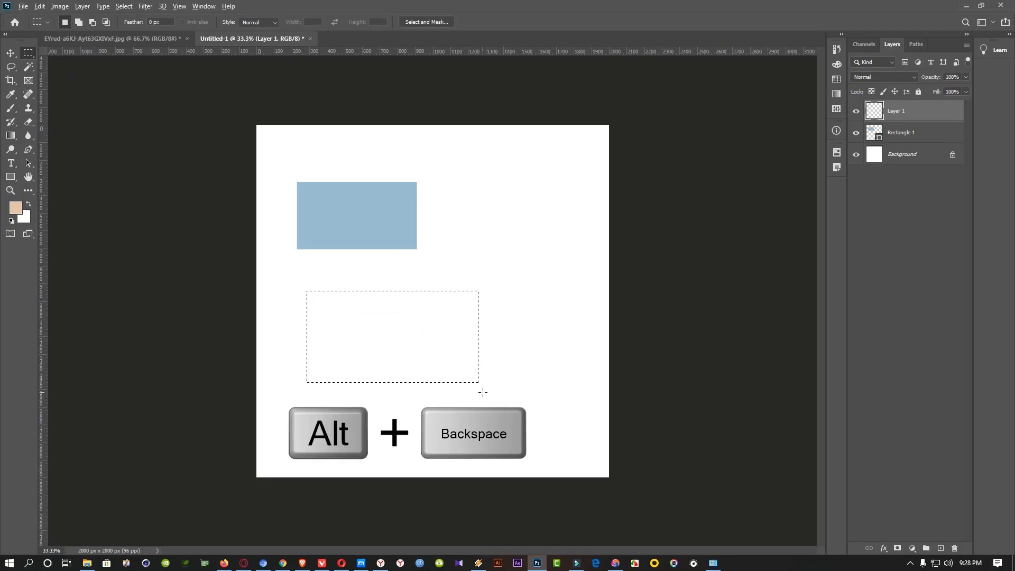
pyautogui.hotkey('alt', 'BackSpace')
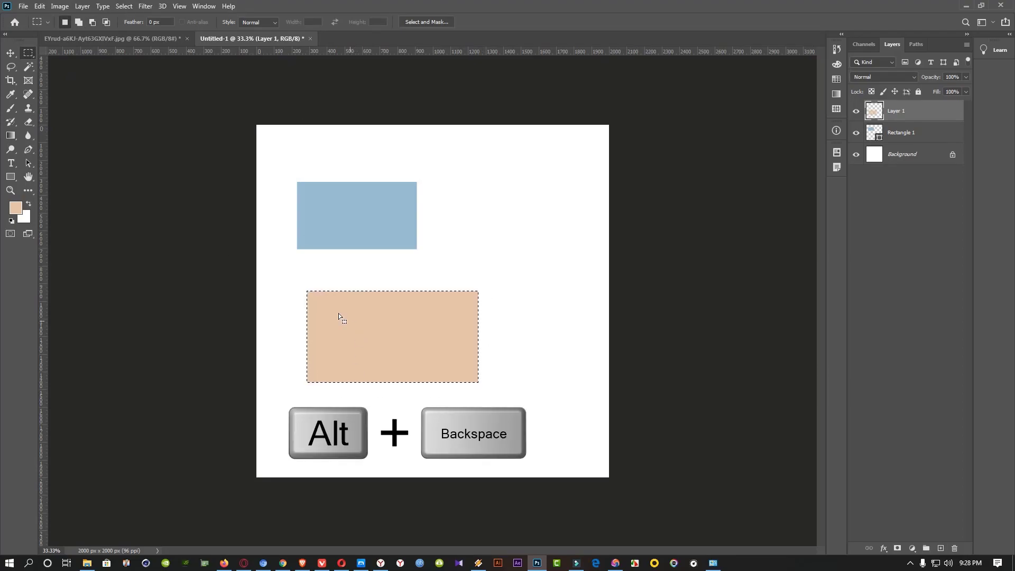
# - Sample a pale yellow from the photo and draw a rectangle of it right of the blue one
pyautogui.hotkey('ctrl', 'Tab')
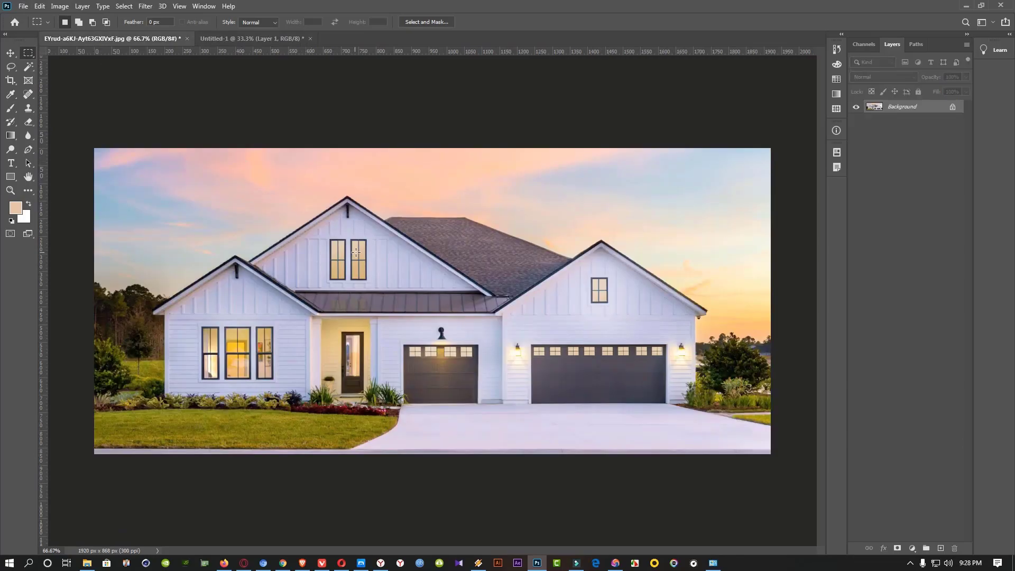
pyautogui.click(244, 39)
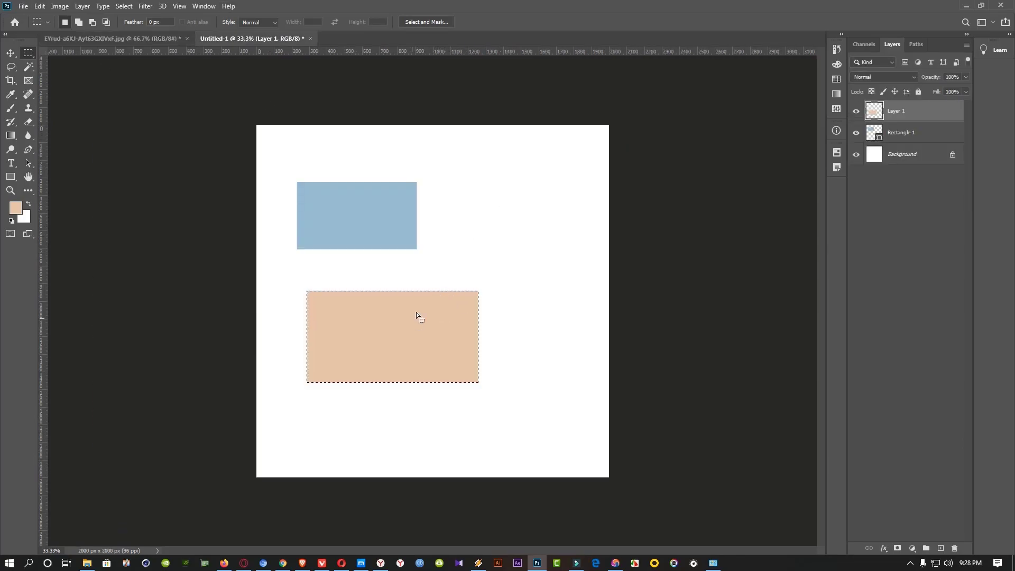
pyautogui.click(145, 37)
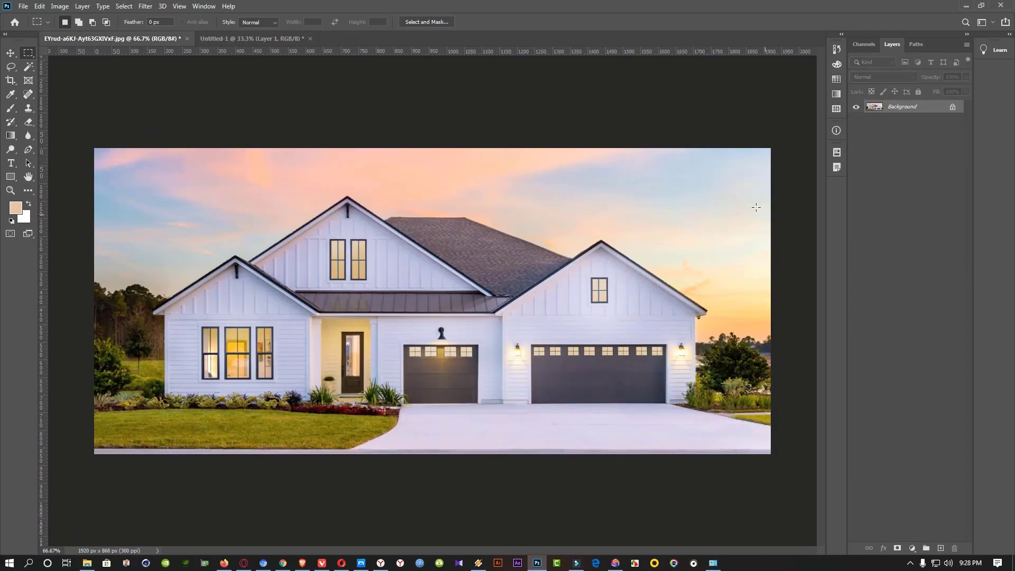
pyautogui.click(11, 94)
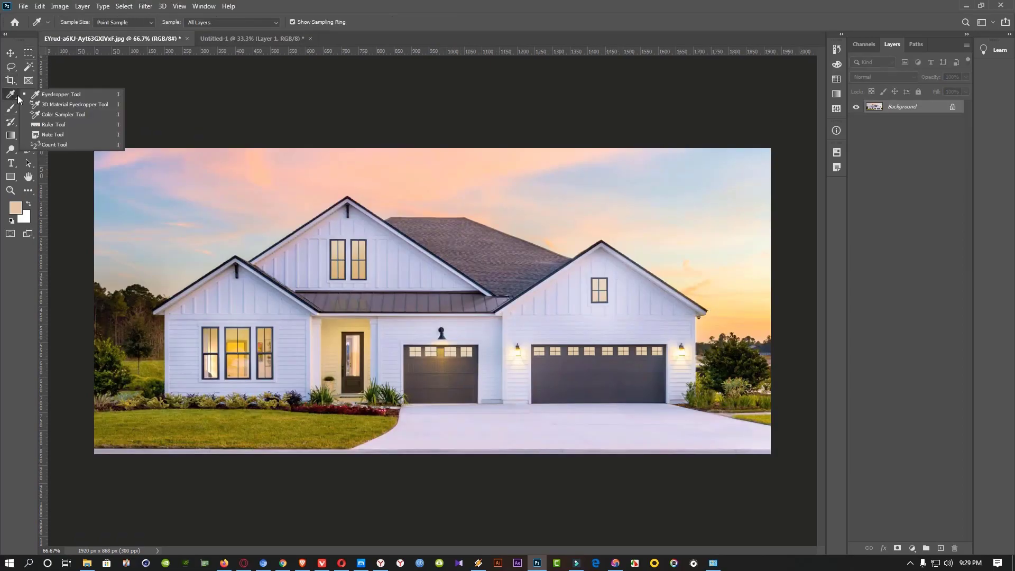
pyautogui.click(742, 301)
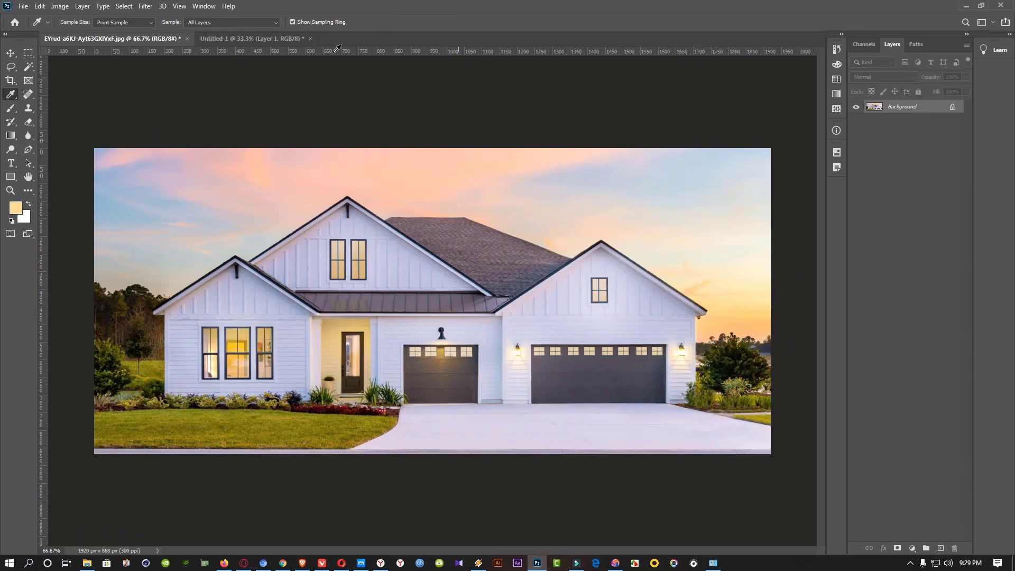
pyautogui.click(258, 36)
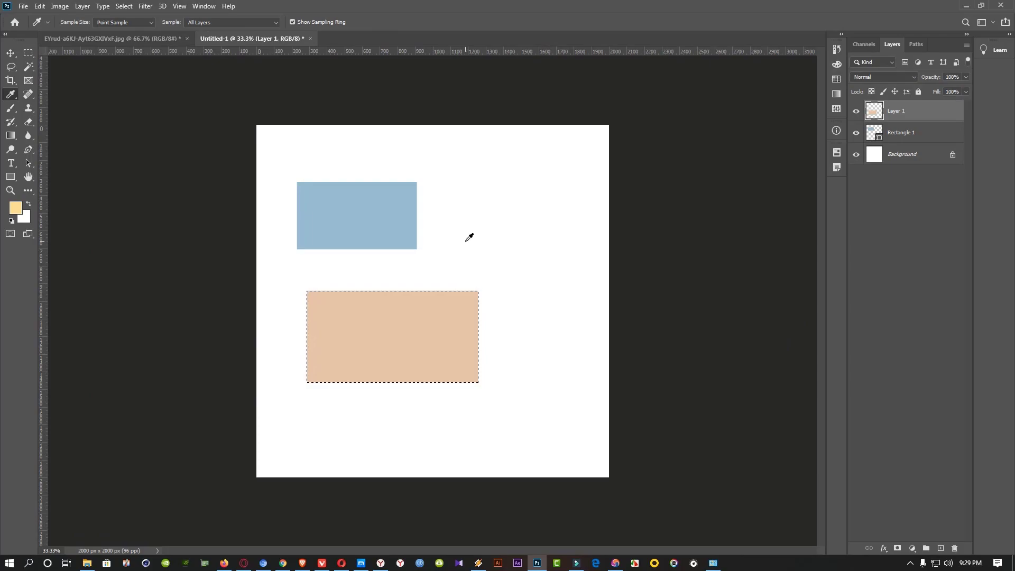
pyautogui.click(10, 176)
pyautogui.click(53, 176)
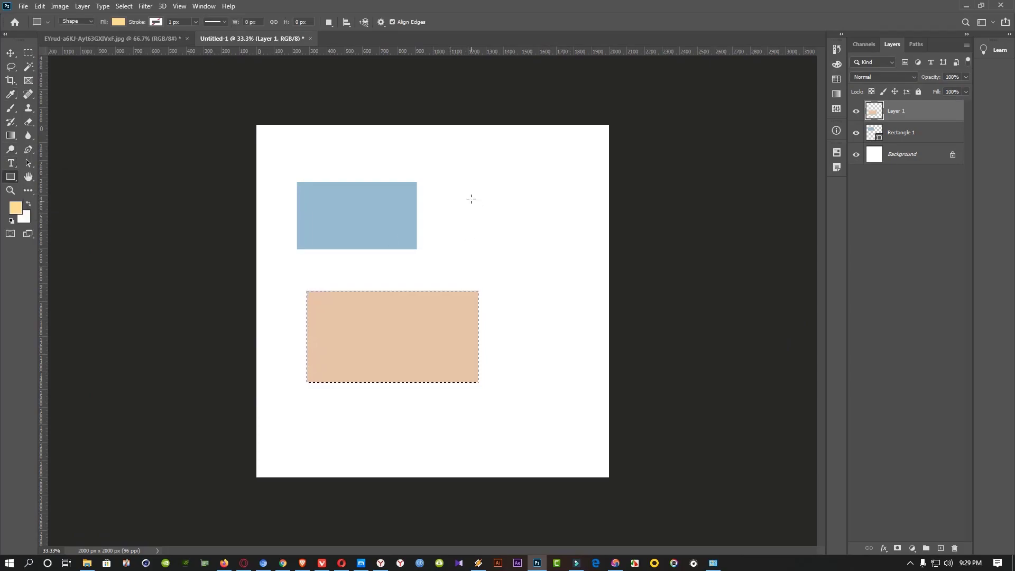
pyautogui.moveTo(468, 185); pyautogui.dragTo(589, 248)
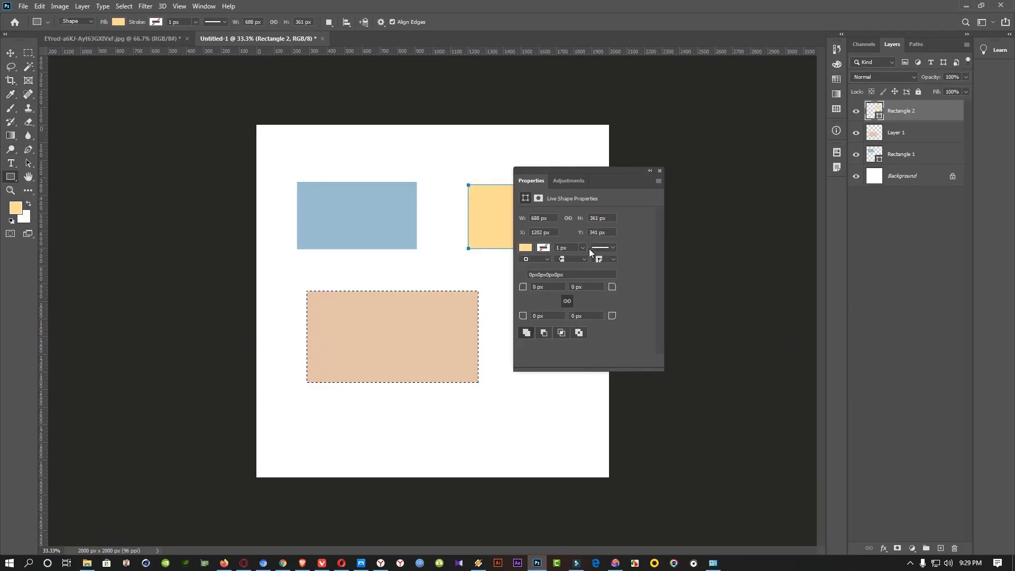
pyautogui.click(661, 169)
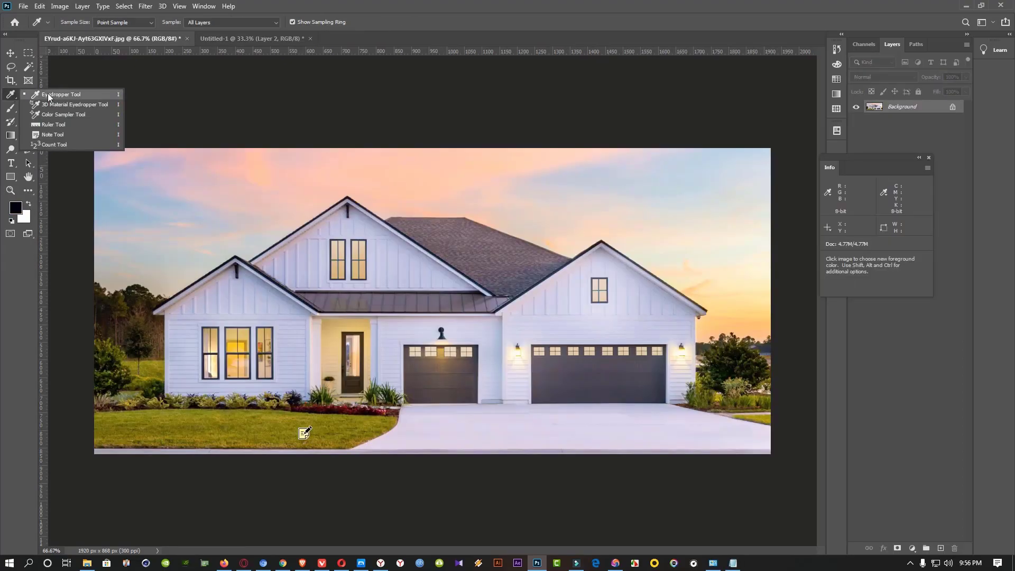
# - Change Sample Size to 101 by 101 Average and resample the sky for a pale lavender
pyautogui.click(58, 90)
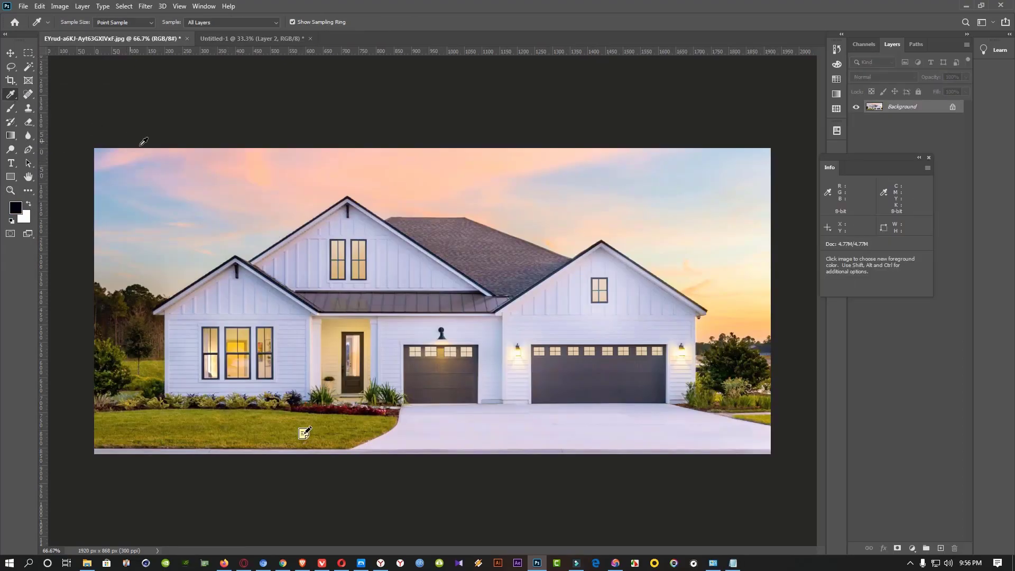
pyautogui.moveTo(182, 193); pyautogui.dragTo(176, 204)
pyautogui.click(150, 23)
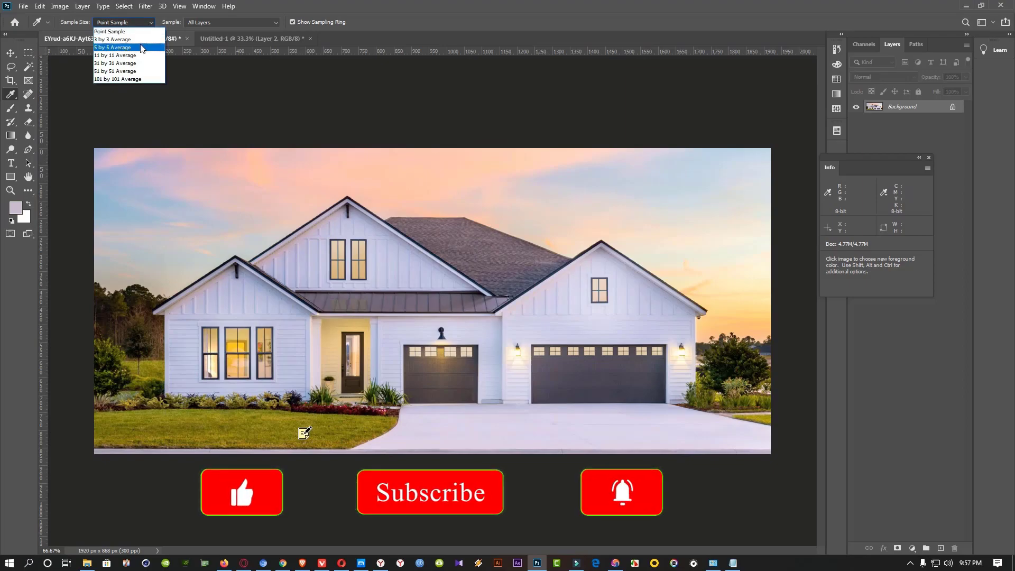
pyautogui.click(135, 78)
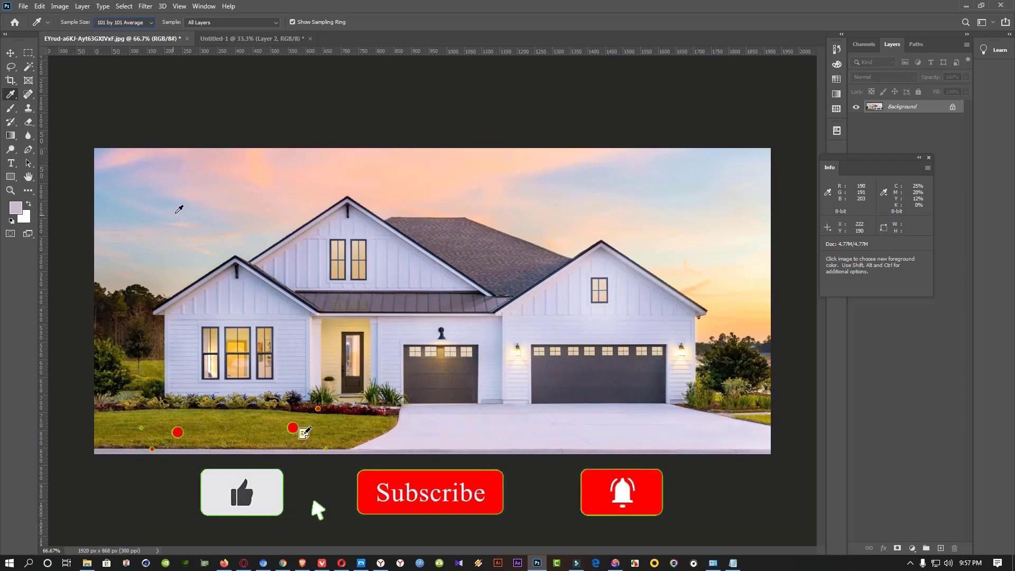
pyautogui.click(193, 202)
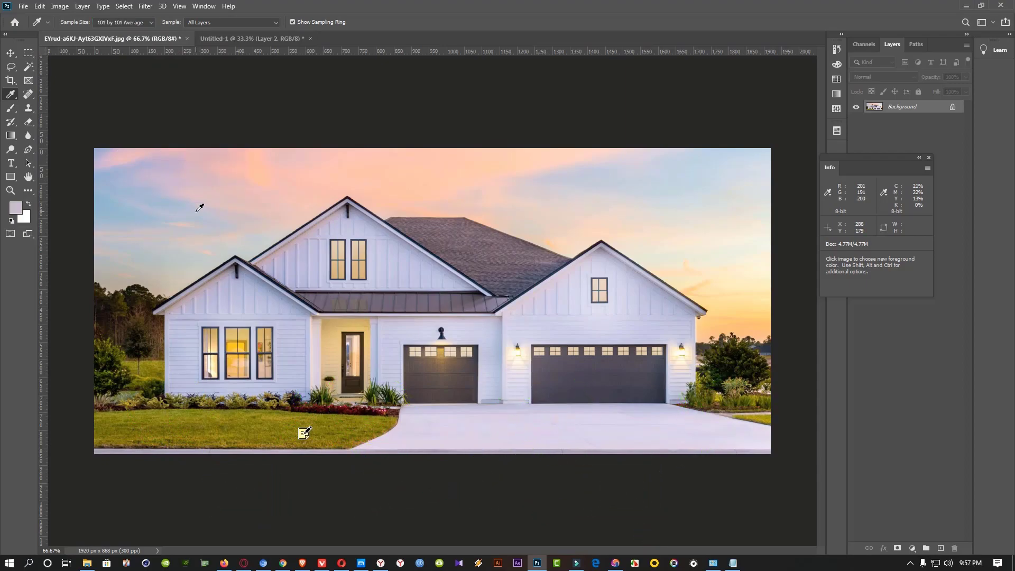
pyautogui.moveTo(197, 210)
pyautogui.mouseDown()
pyautogui.moveTo(182, 246)
pyautogui.moveTo(193, 201)
pyautogui.mouseUp()
pyautogui.click(193, 198)
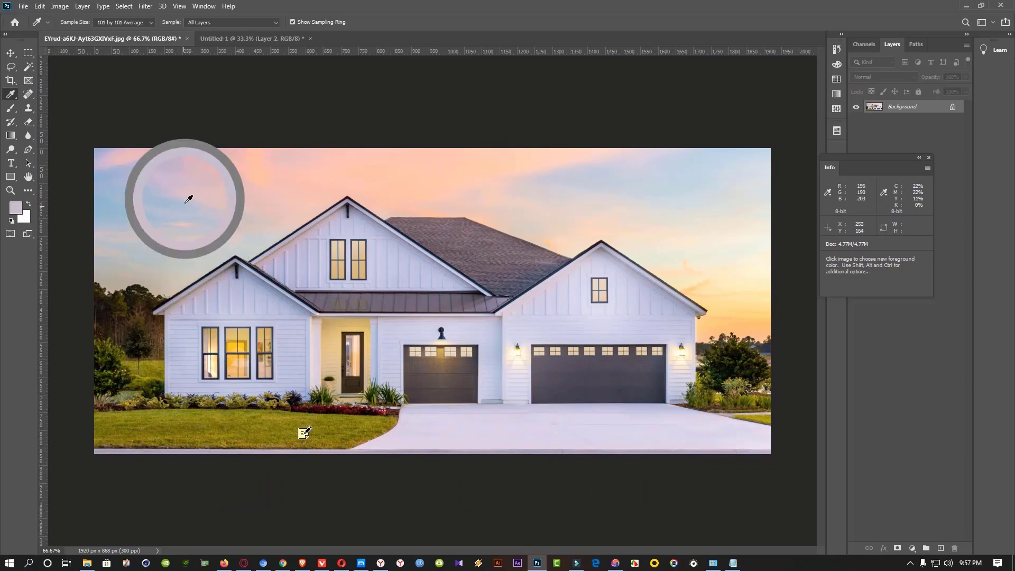
# - Copy the gable wall colour as HTML and paste color="#c7c4d9" into Notepad
pyautogui.rightClick(560, 309)
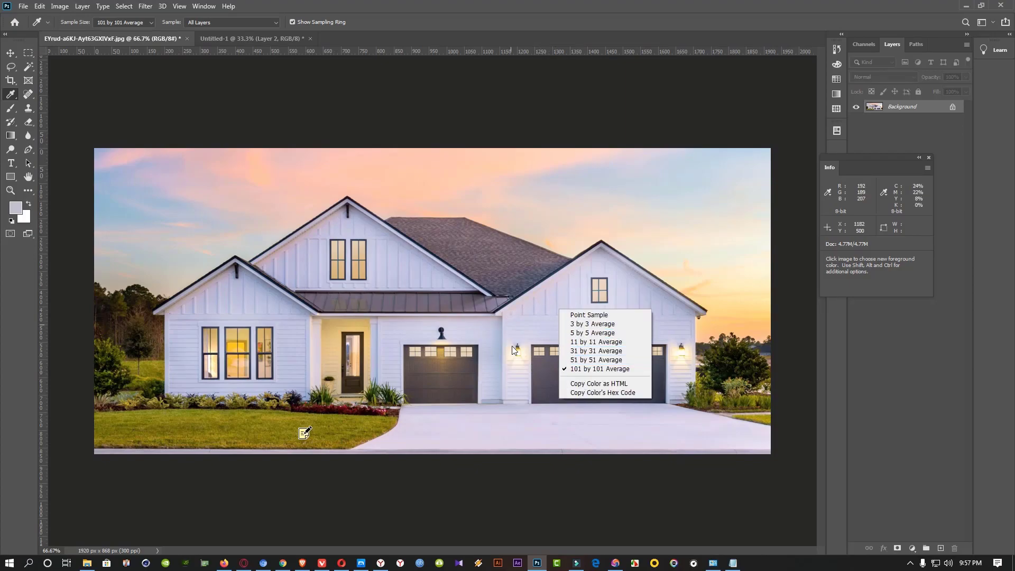
pyautogui.rightClick(542, 301)
pyautogui.click(561, 294)
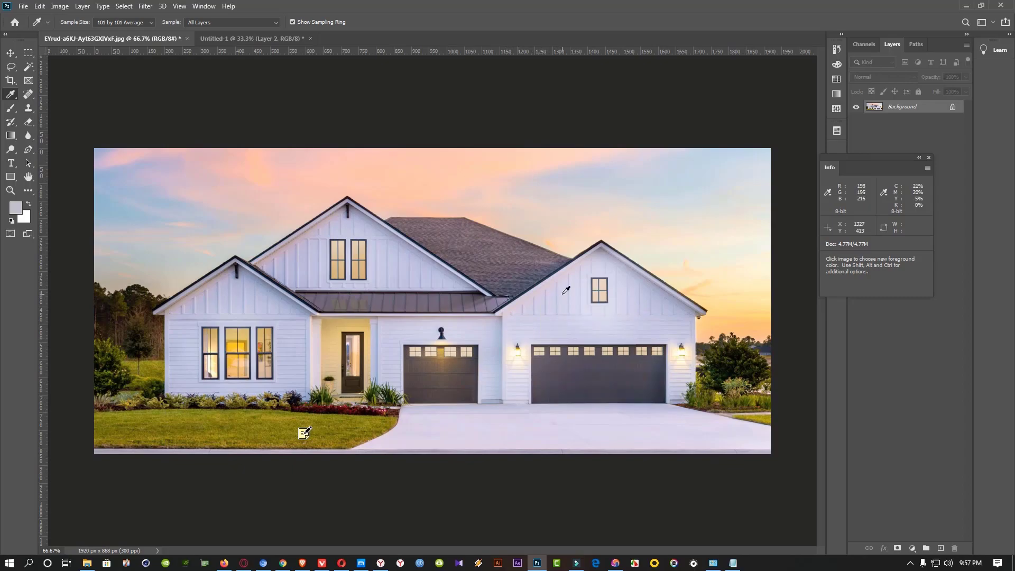
pyautogui.rightClick(563, 295)
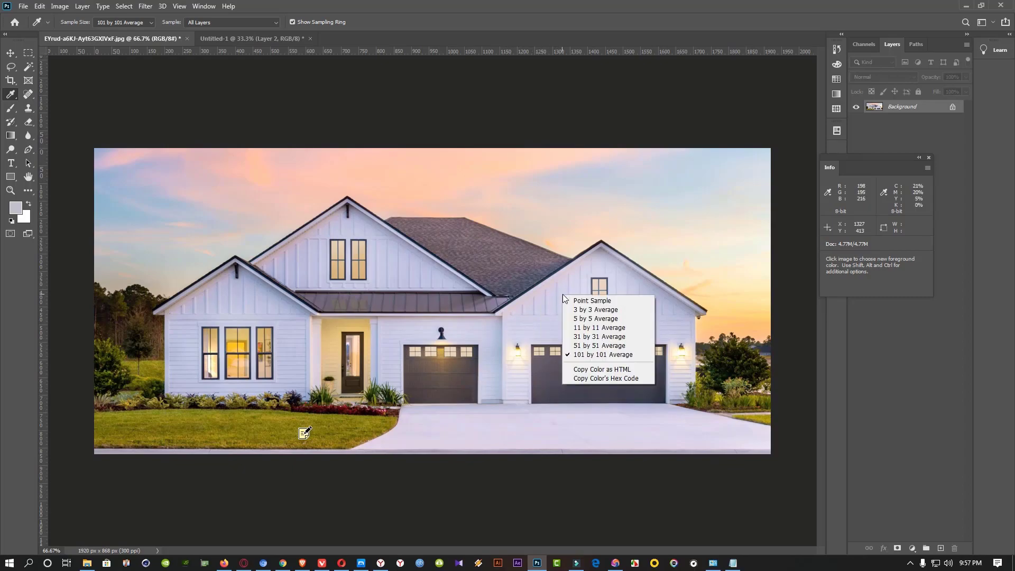
pyautogui.click(611, 370)
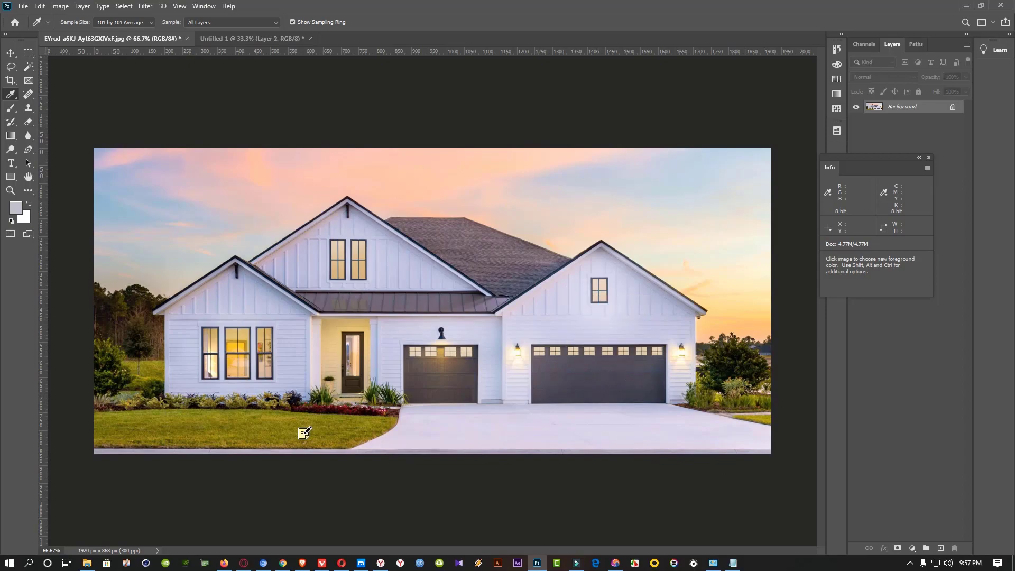
pyautogui.click(733, 564)
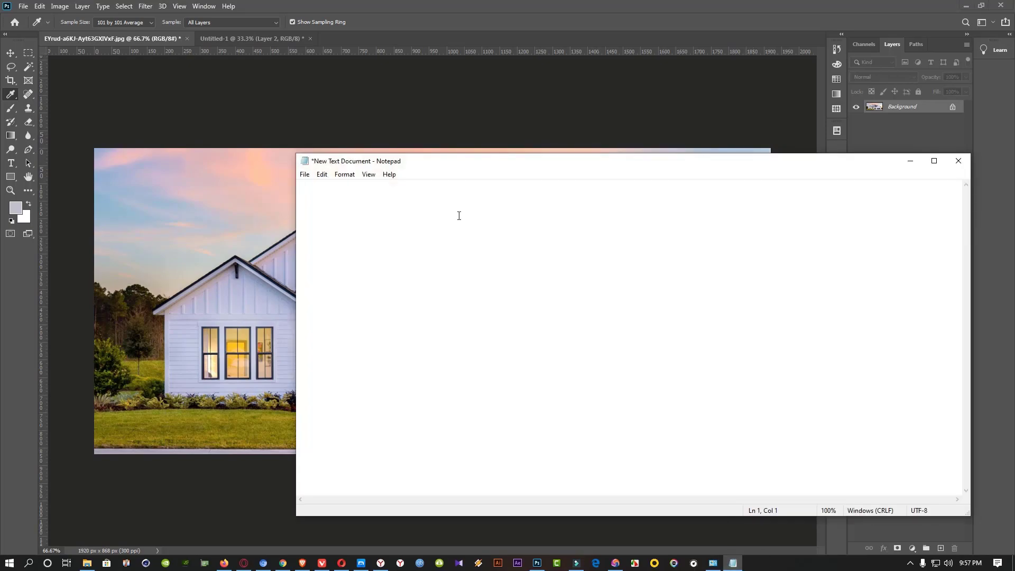
pyautogui.hotkey('ctrl', 'v')
# - Copy the lawn colour as HTML and paste color="#736f17" on a new Notepad line
pyautogui.moveTo(518, 163); pyautogui.dragTo(594, 220)
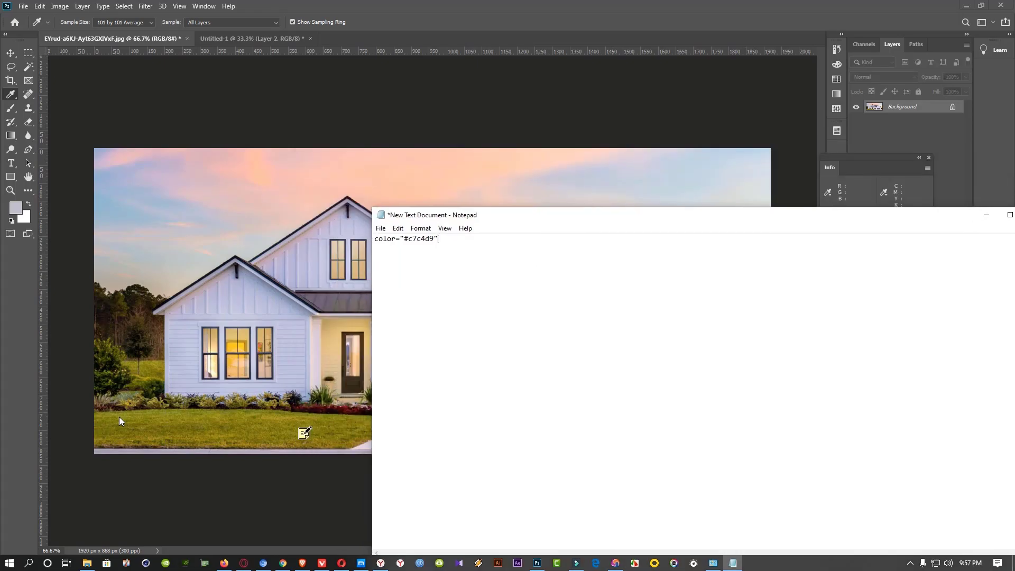
pyautogui.click(165, 431)
pyautogui.rightClick(172, 420)
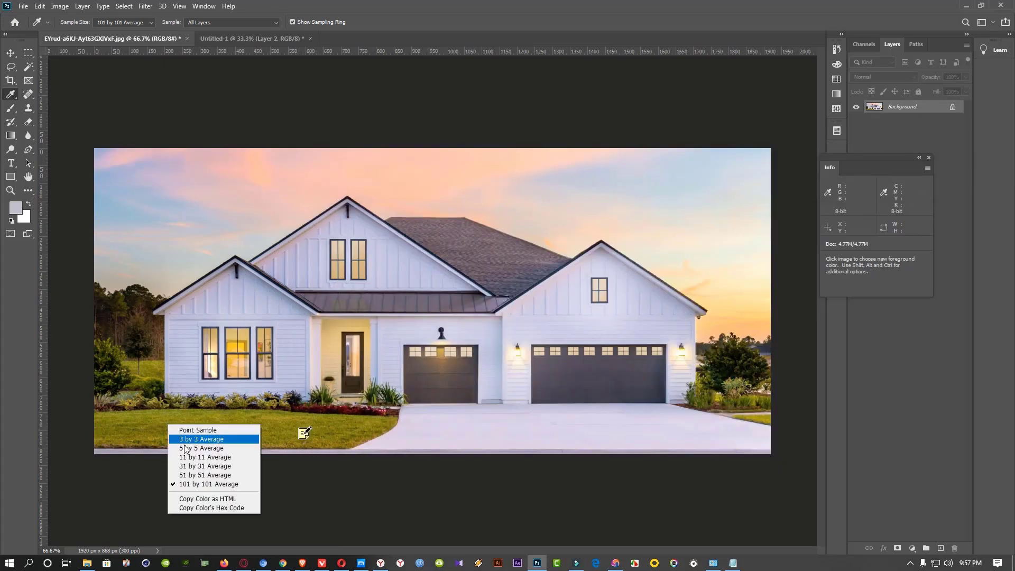
pyautogui.click(229, 499)
pyautogui.click(732, 563)
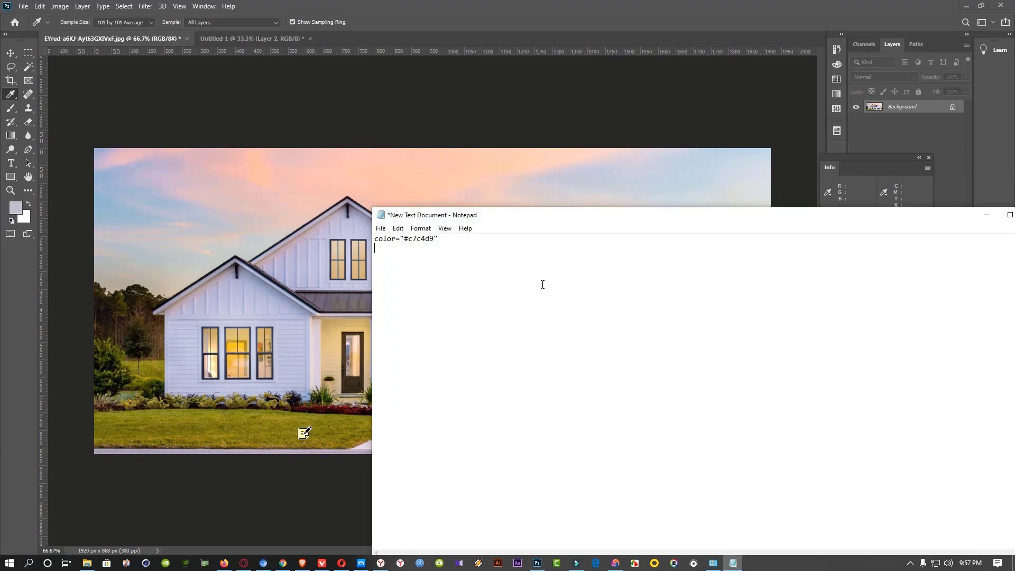
pyautogui.hotkey('ctrl', 'v')
# - Copy a third sampled photo colour as HTML and bring Notepad forward
pyautogui.click(212, 438)
pyautogui.rightClick(227, 427)
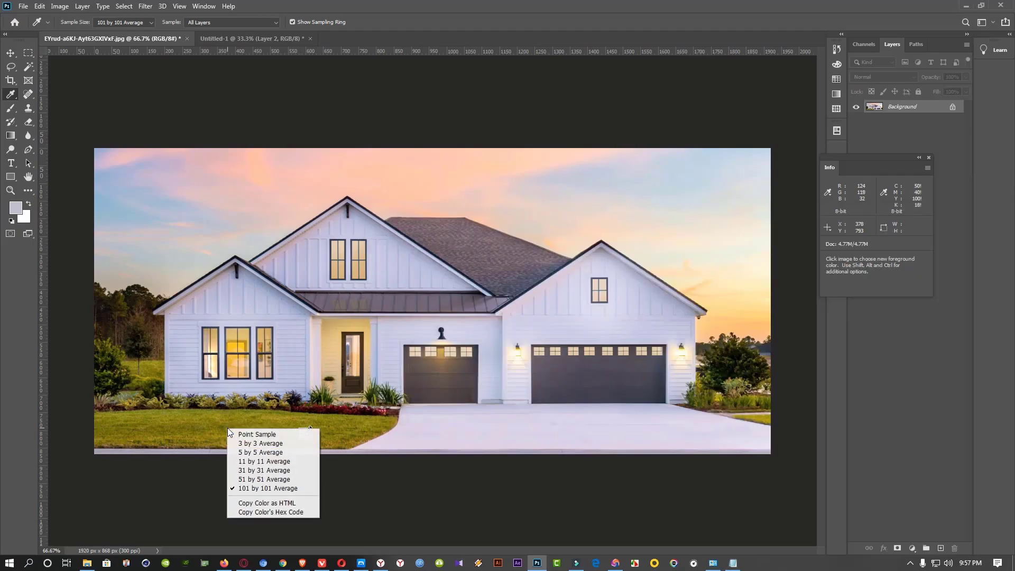
pyautogui.rightClick(465, 382)
pyautogui.click(521, 458)
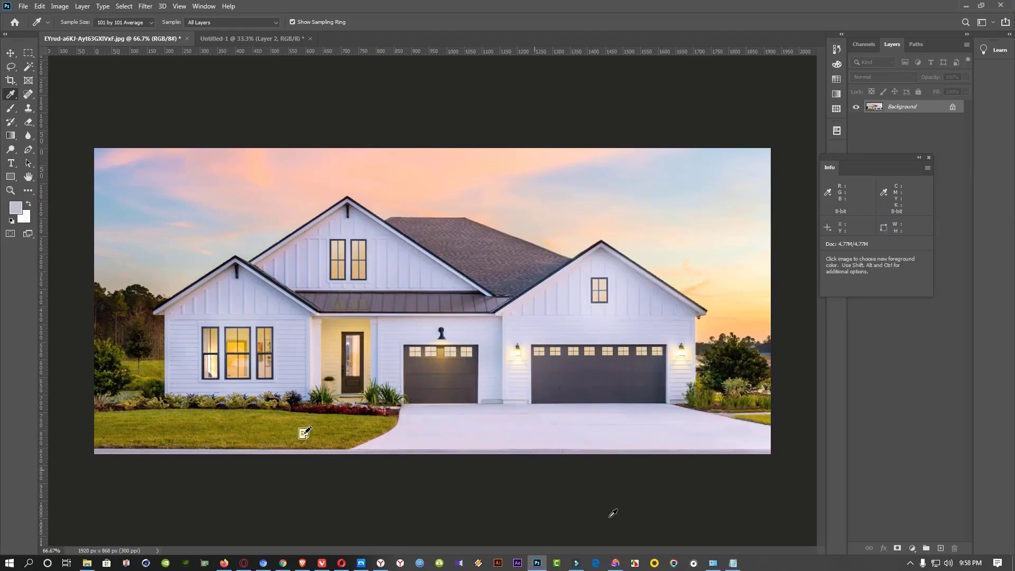
pyautogui.click(733, 563)
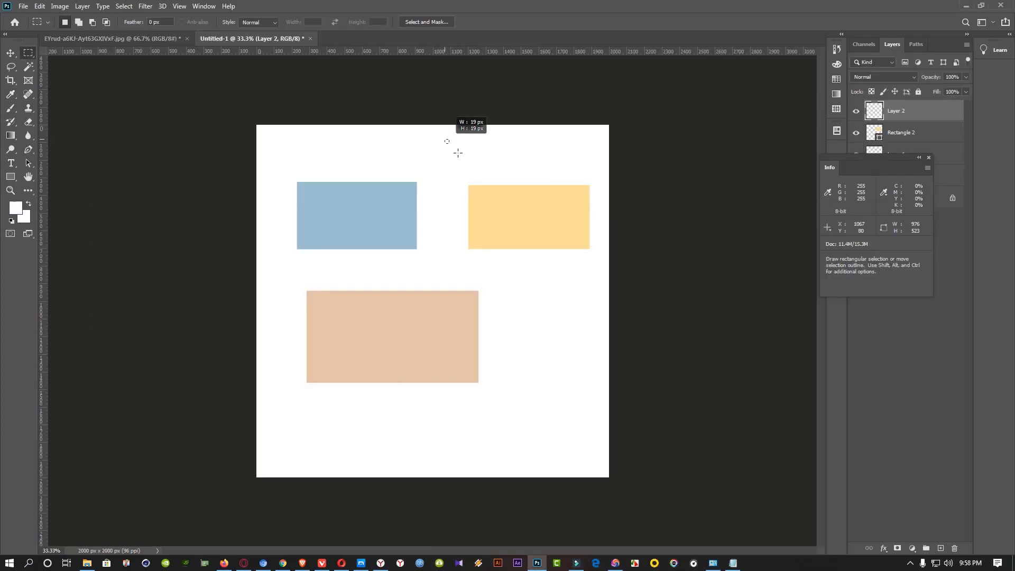
# - Draw and clear a marquee above the yellow rectangle, then return to the house photo
pyautogui.moveTo(455, 136); pyautogui.dragTo(526, 164)
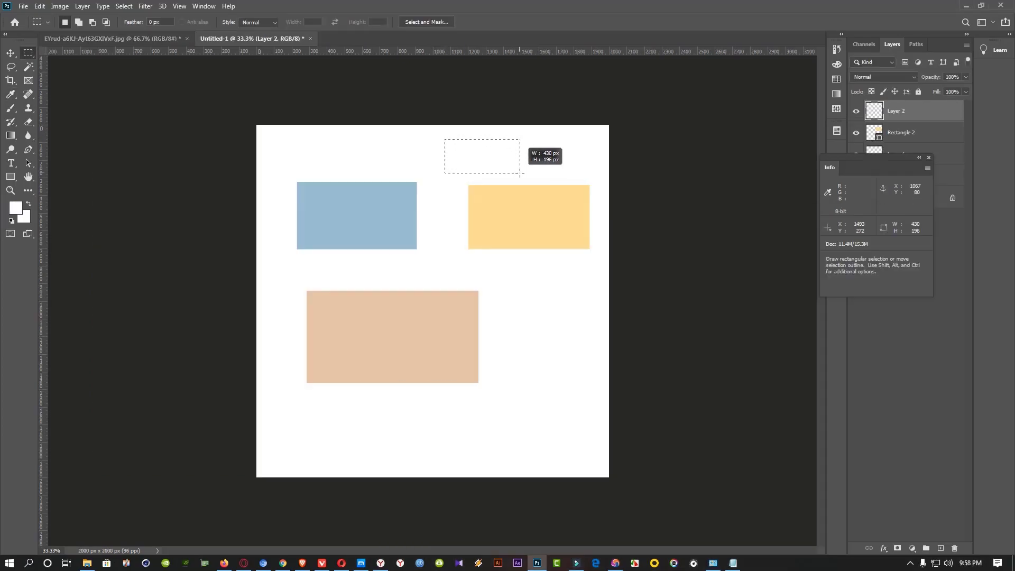
pyautogui.click(496, 116)
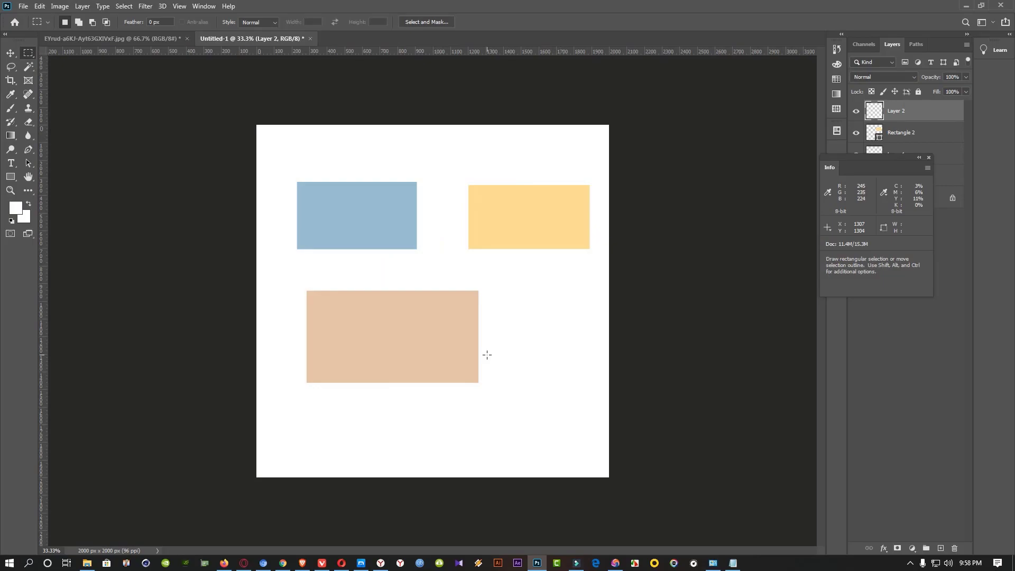
pyautogui.click(91, 37)
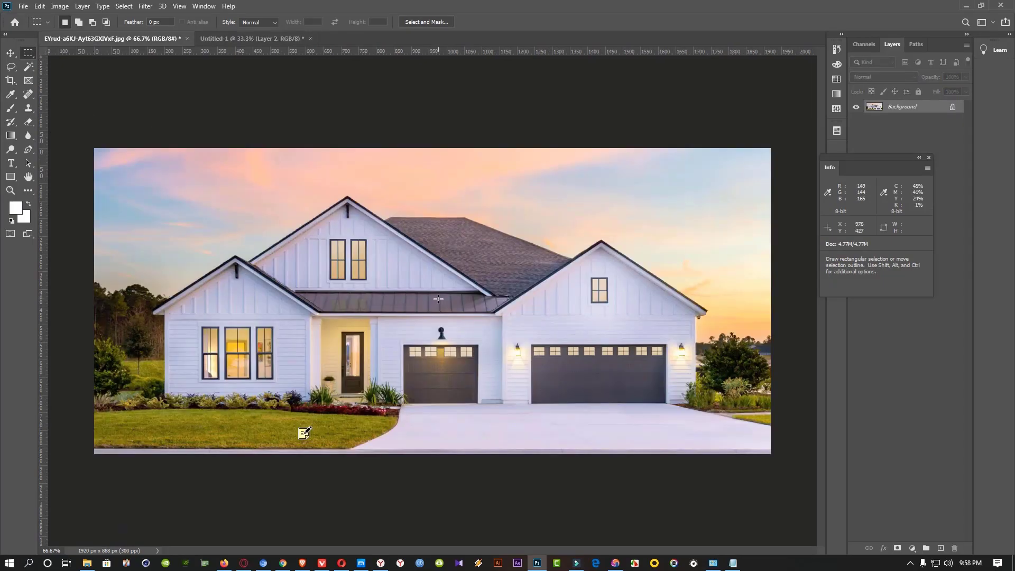